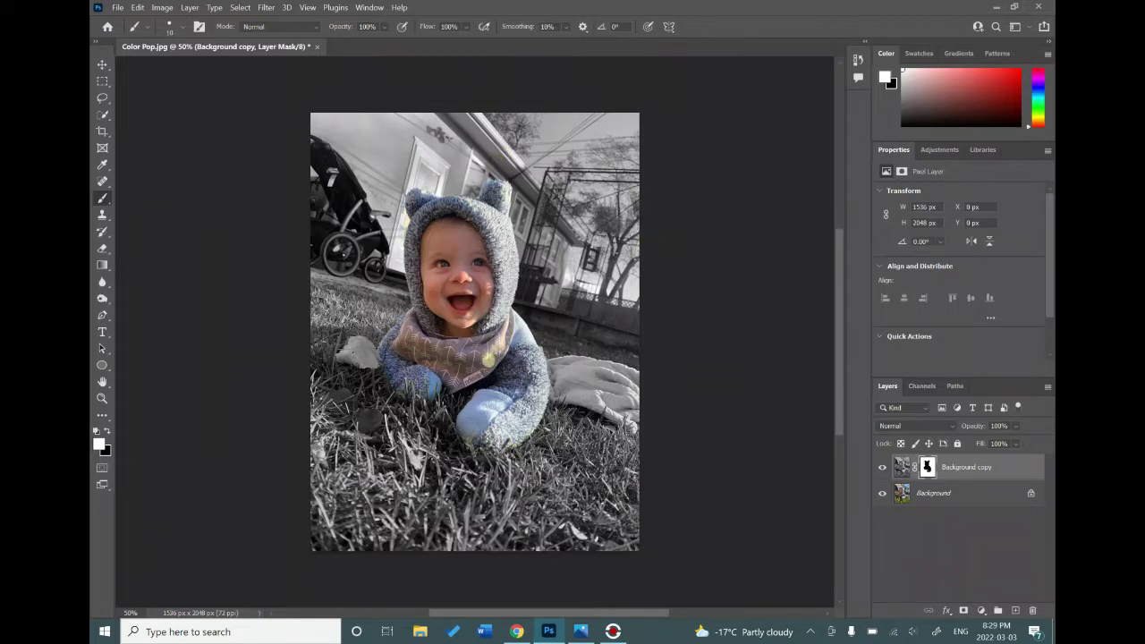
Step: Open the Color Pop 2 photo from the Downloads folder
{"action": "left_click_drag", "start_coordinate": [488, 358], "coordinate": [481, 356]}
{"action": "left_click", "coordinate": [115, 8]}
{"action": "left_click", "coordinate": [126, 33]}
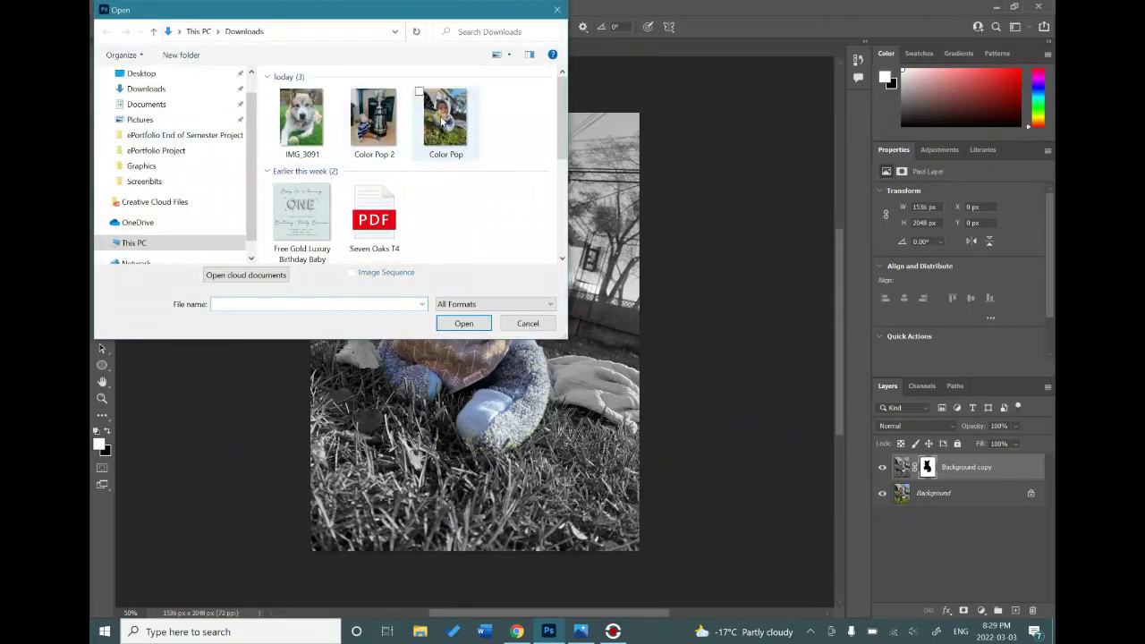
{"action": "double_click", "coordinate": [370, 122]}
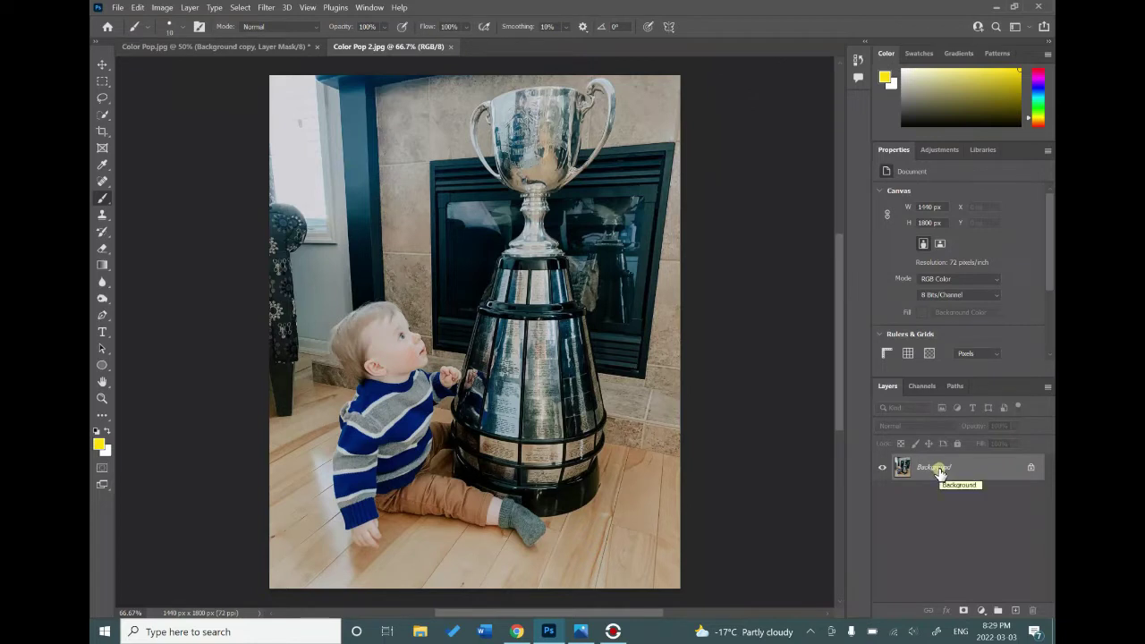
Step: Duplicate the Background layer, keeping the suggested name Background copy
{"action": "right_click", "coordinate": [939, 469]}
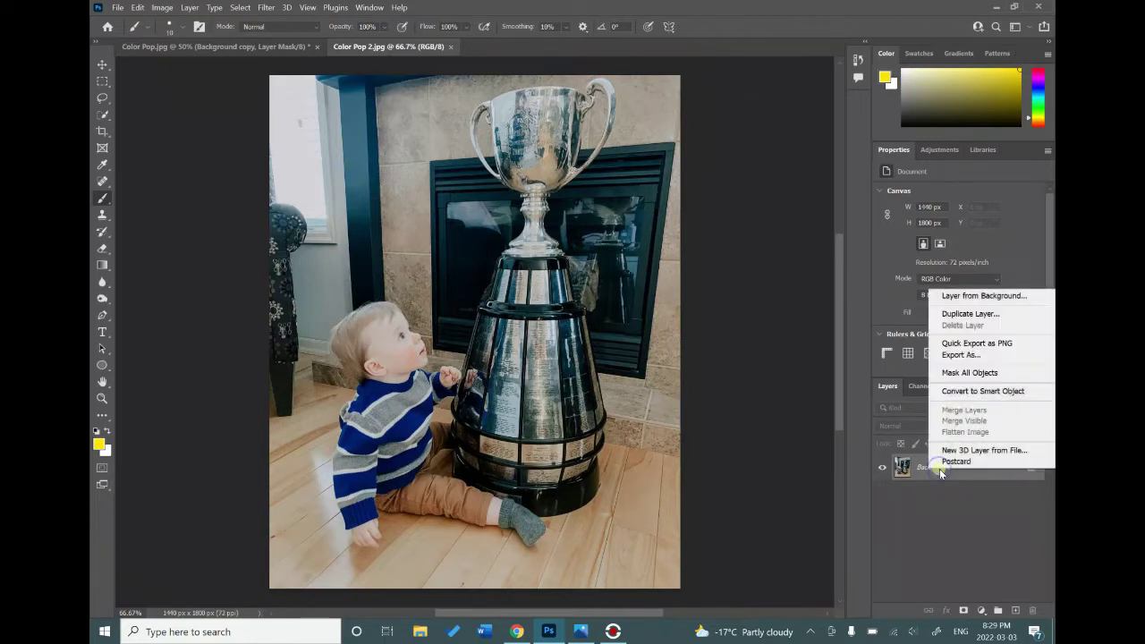
{"action": "left_click", "coordinate": [965, 315]}
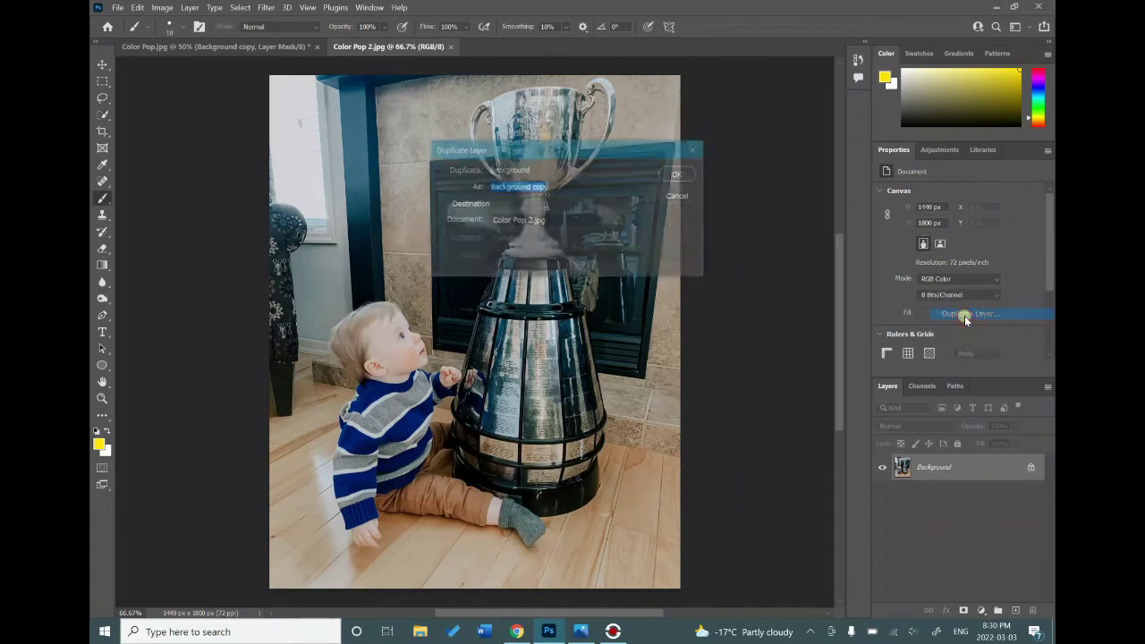
{"action": "left_click", "coordinate": [681, 175]}
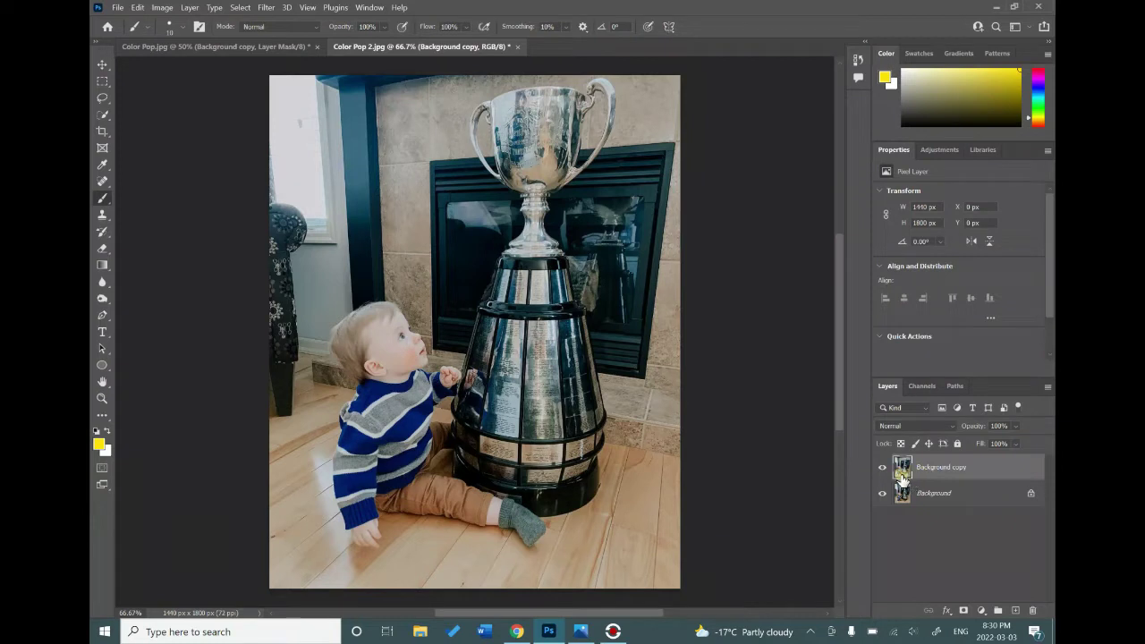
Step: Shift the Background copy layer down with the Move tool to expose the layer beneath, and undo the move
{"action": "left_click", "coordinate": [102, 64]}
{"action": "left_click_drag", "start_coordinate": [458, 174], "coordinate": [470, 230]}
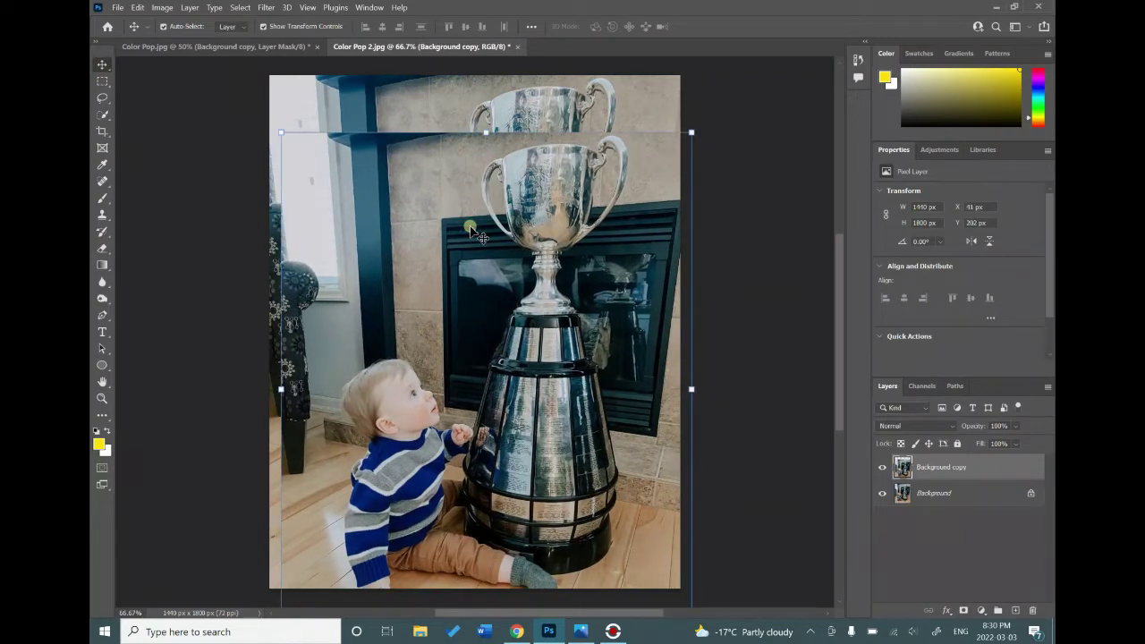
{"action": "key", "text": "ctrl+z"}
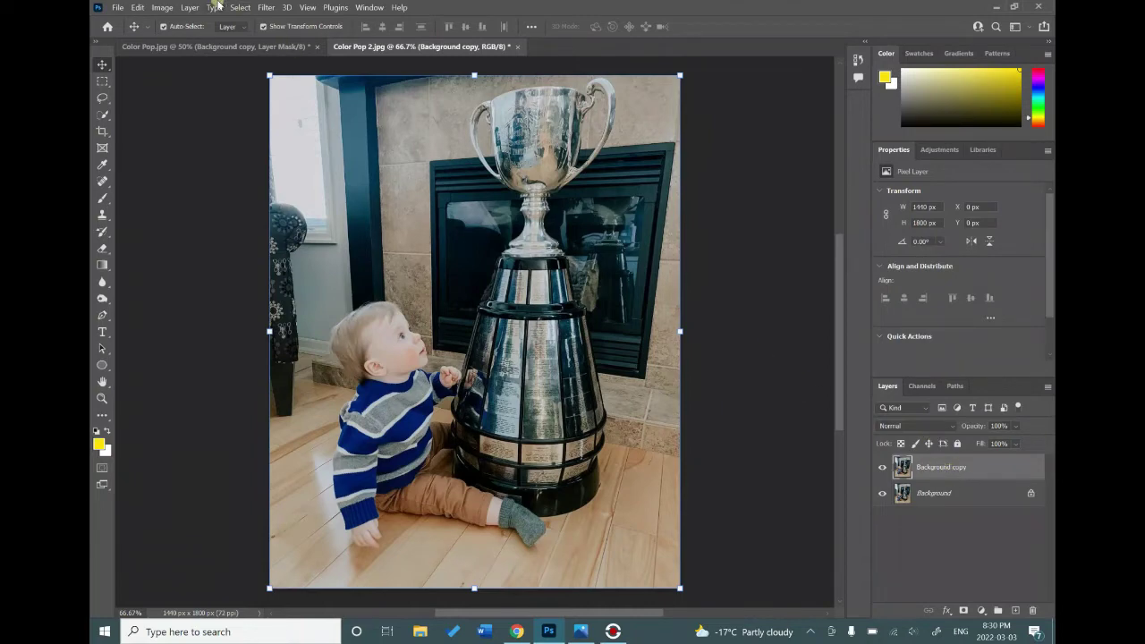
Step: Convert the Background copy layer to black and white with the Default preset and add a layer mask to it
{"action": "left_click", "coordinate": [163, 8]}
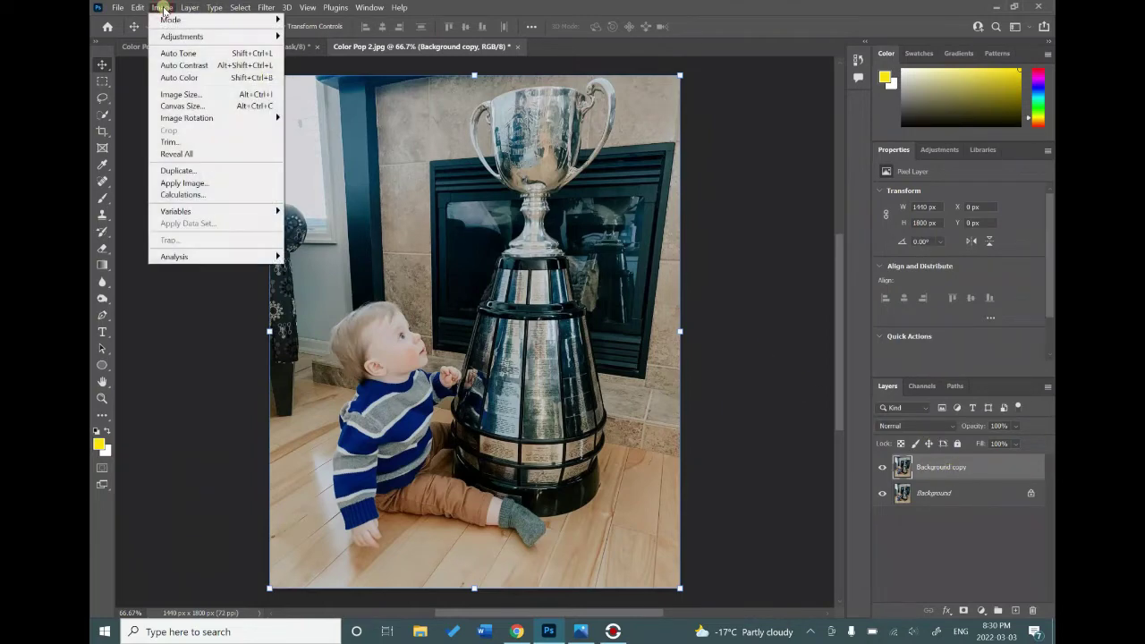
{"action": "mouse_move", "coordinate": [184, 35]}
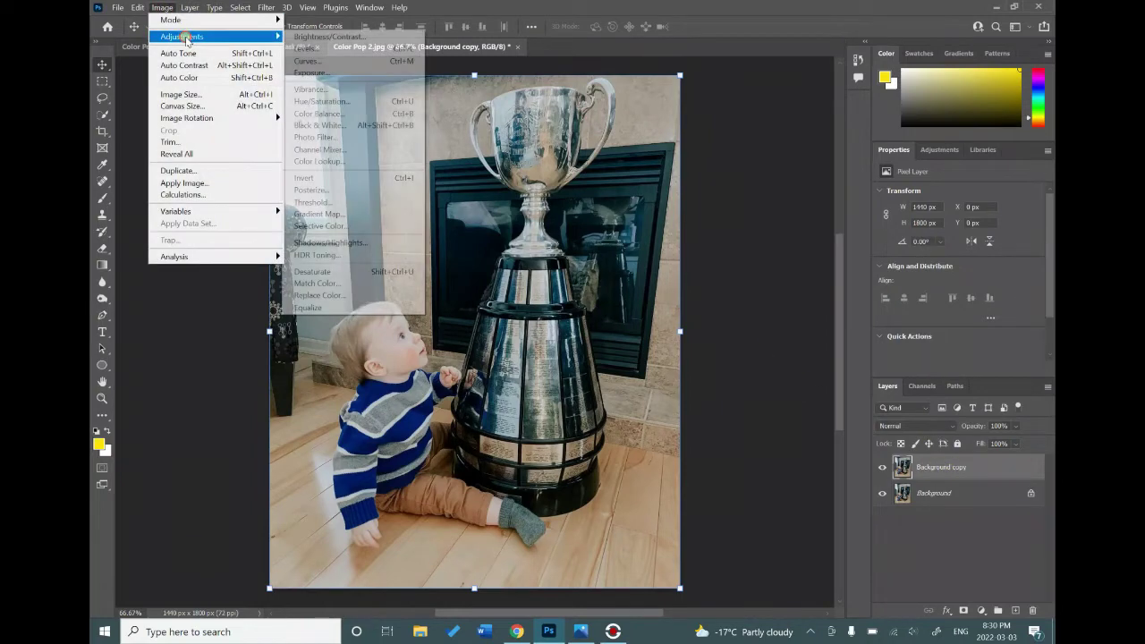
{"action": "left_click", "coordinate": [355, 126]}
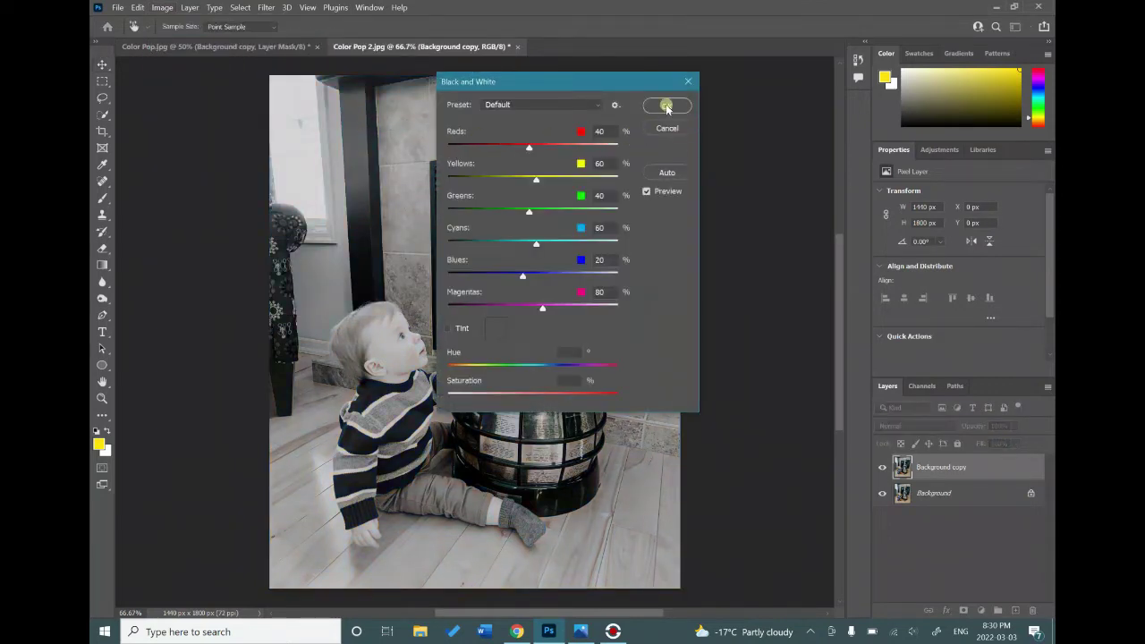
{"action": "left_click", "coordinate": [665, 106]}
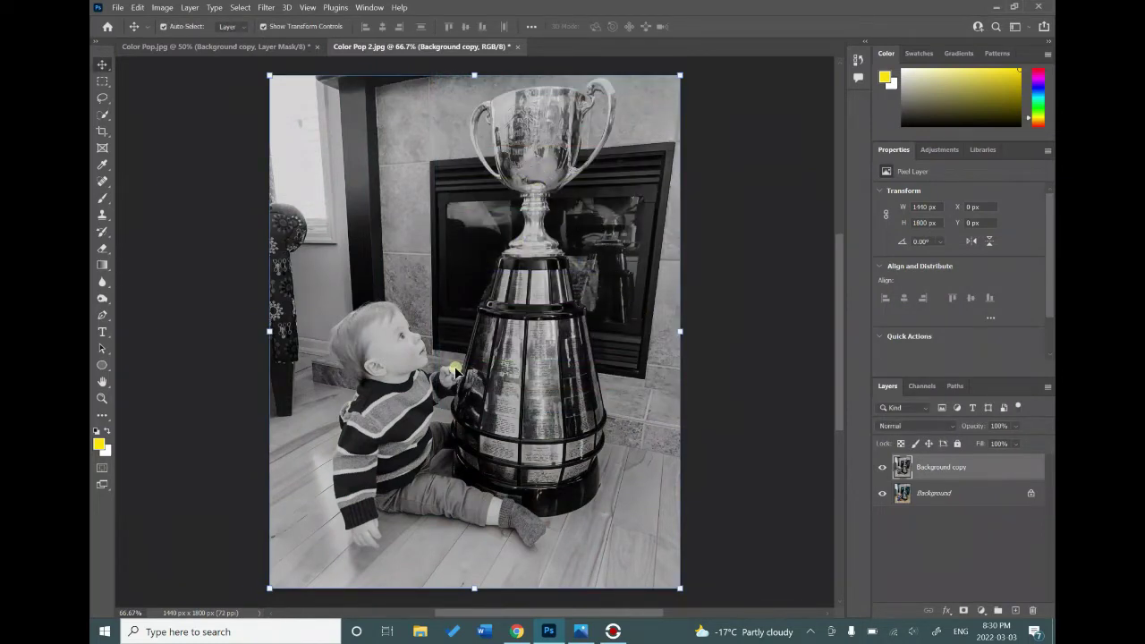
{"action": "left_click", "coordinate": [963, 613]}
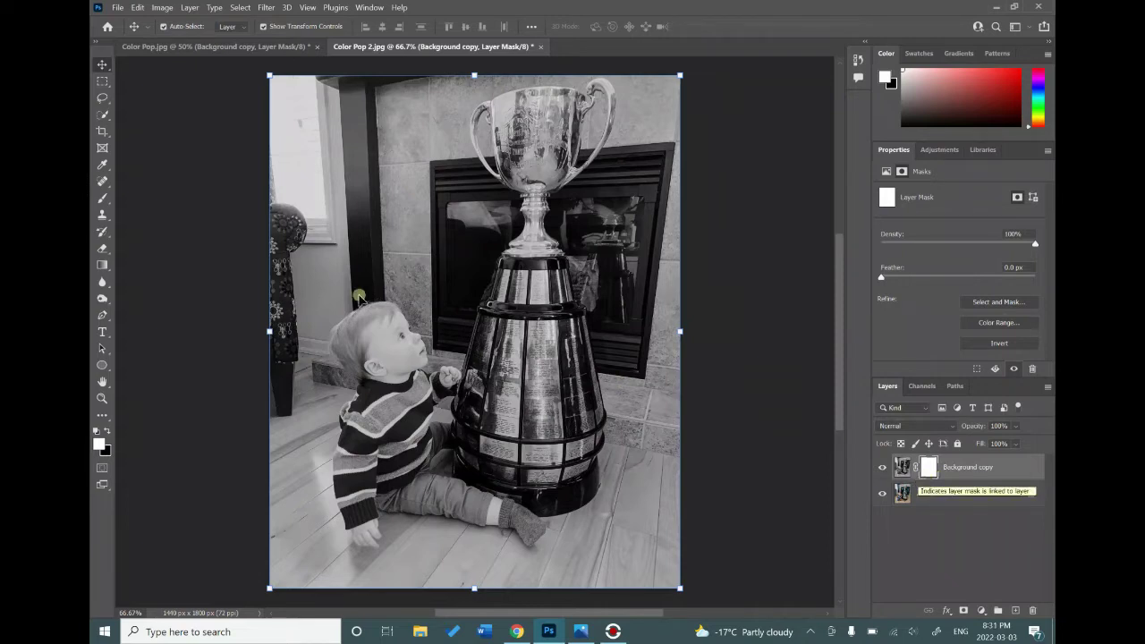
Step: Paint black on the layer mask with the Brush over the side of the child's head to bring back its color
{"action": "left_click", "coordinate": [102, 198]}
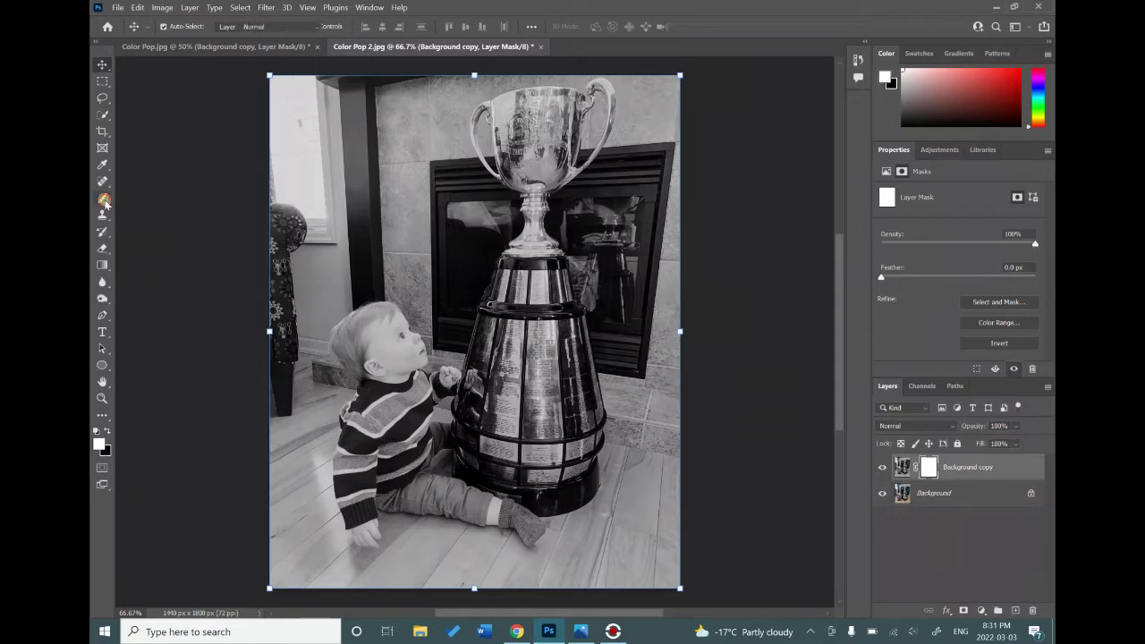
{"action": "left_click", "coordinate": [97, 430]}
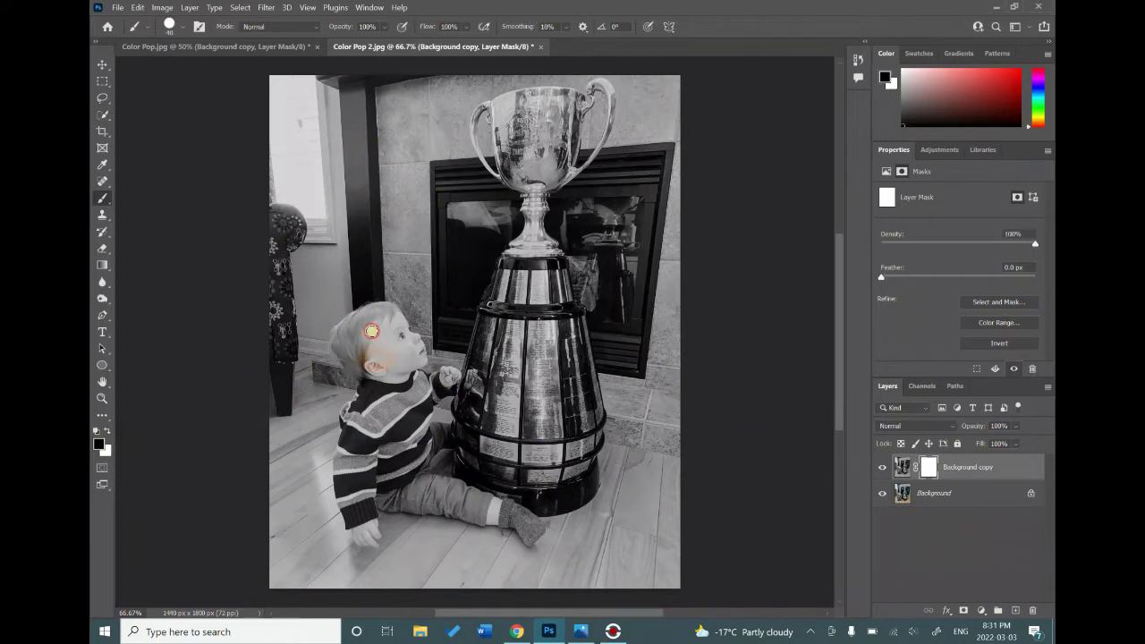
{"action": "mouse_move", "coordinate": [385, 362]}
{"action": "left_mouse_down"}
{"action": "mouse_move", "coordinate": [348, 329]}
{"action": "mouse_move", "coordinate": [356, 346]}
{"action": "left_mouse_up"}
Step: Paint white on the mask over the colored part of the head to restore the black and white, and return to black
{"action": "left_click", "coordinate": [107, 433]}
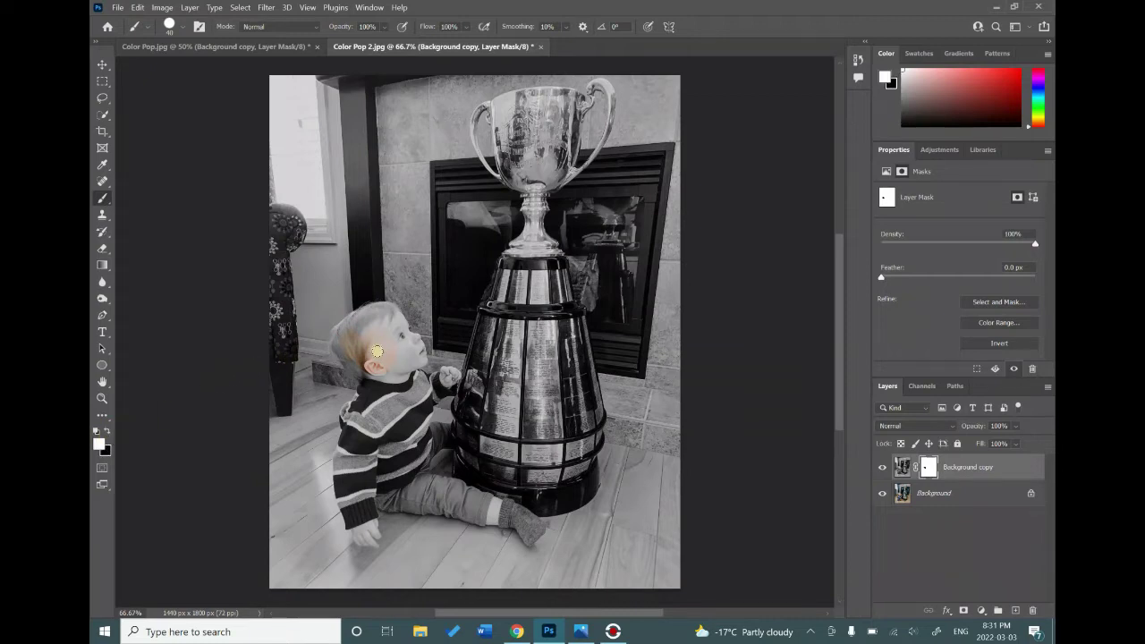
{"action": "mouse_move", "coordinate": [377, 351]}
{"action": "left_mouse_down"}
{"action": "mouse_move", "coordinate": [370, 369]}
{"action": "mouse_move", "coordinate": [397, 353]}
{"action": "mouse_move", "coordinate": [386, 331]}
{"action": "mouse_move", "coordinate": [370, 351]}
{"action": "mouse_move", "coordinate": [374, 329]}
{"action": "mouse_move", "coordinate": [348, 356]}
{"action": "mouse_move", "coordinate": [347, 333]}
{"action": "mouse_move", "coordinate": [361, 337]}
{"action": "left_mouse_up"}
{"action": "key", "text": "x"}
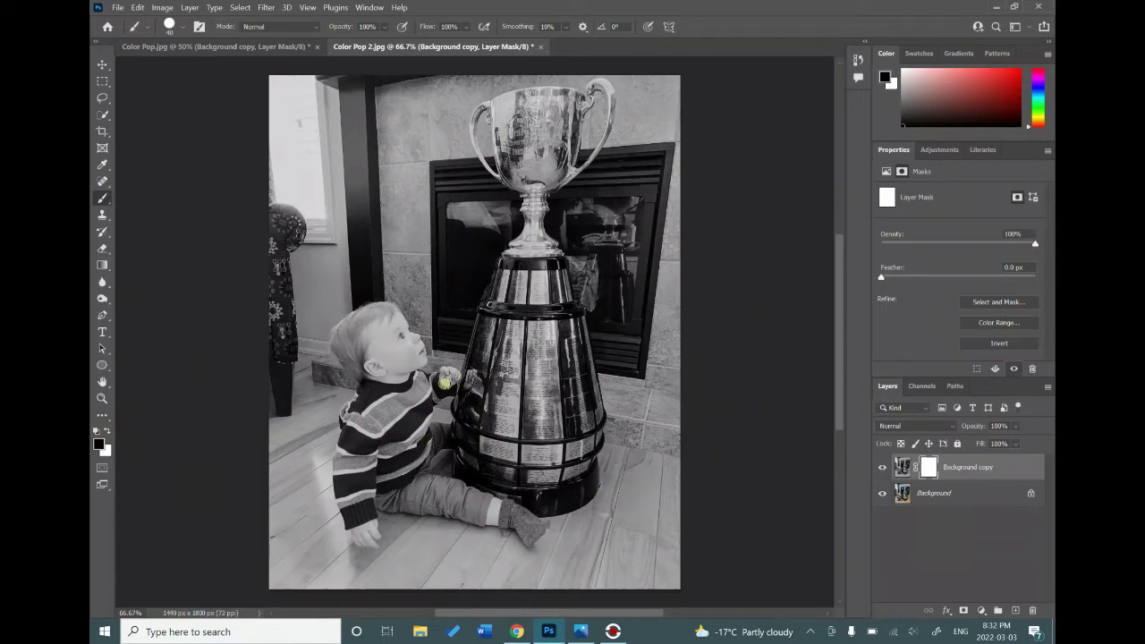
Step: Try to brush color into the child's raised hand on the layer mask, and undo the stroke
{"action": "scroll", "coordinate": [445, 383], "scroll_direction": "up", "scroll_amount": 3}
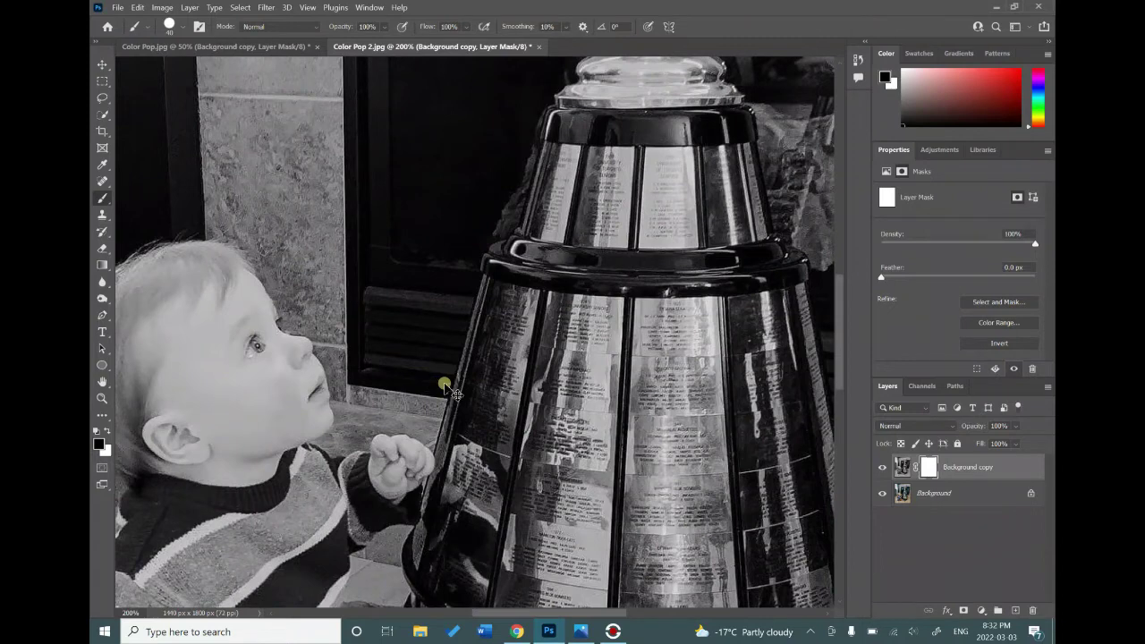
{"action": "scroll", "coordinate": [445, 385], "scroll_direction": "down", "scroll_amount": 2}
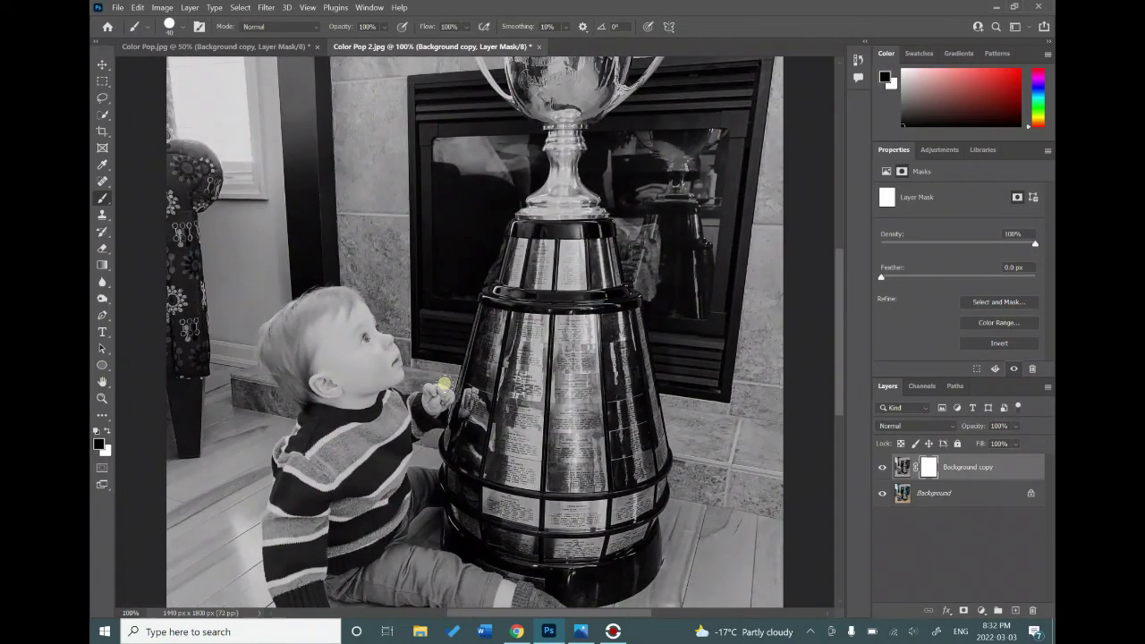
{"action": "left_click_drag", "start_coordinate": [427, 390], "coordinate": [423, 395]}
{"action": "key", "text": "ctrl+z"}
Step: Set the brush size to 15 px and paint black on the mask over the child's raised hand to reveal its color
{"action": "left_click", "coordinate": [169, 26]}
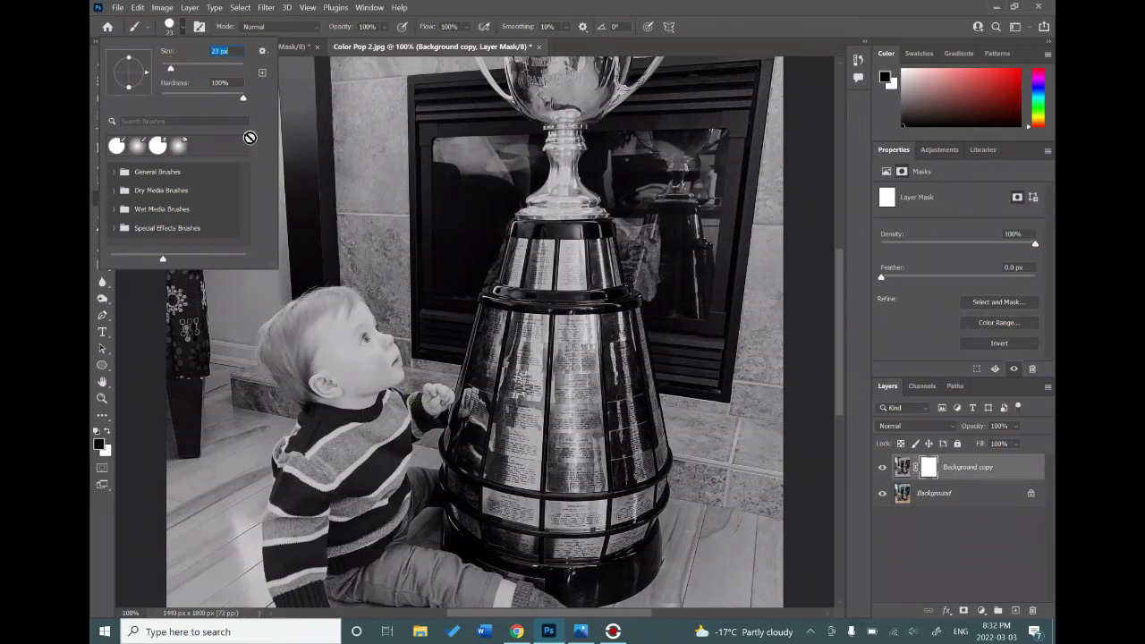
{"action": "left_click_drag", "start_coordinate": [185, 68], "coordinate": [189, 68]}
{"action": "left_click_drag", "start_coordinate": [189, 67], "coordinate": [176, 67]}
{"action": "type", "text": "15"}
{"action": "key", "text": "Return"}
{"action": "scroll", "coordinate": [432, 401], "scroll_direction": "up", "scroll_amount": 2}
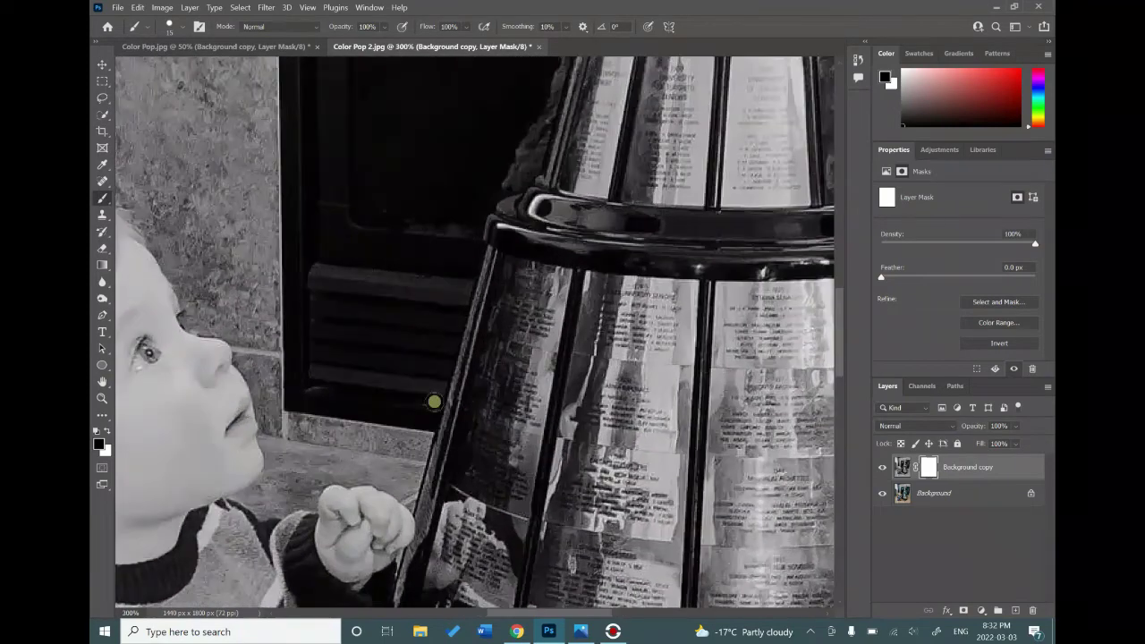
{"action": "scroll", "coordinate": [434, 402], "scroll_direction": "down", "scroll_amount": 3}
{"action": "mouse_move", "coordinate": [351, 418]}
{"action": "left_mouse_down"}
{"action": "mouse_move", "coordinate": [333, 381]}
{"action": "mouse_move", "coordinate": [367, 380]}
{"action": "mouse_move", "coordinate": [408, 417]}
{"action": "left_mouse_up"}
Step: Enlarge the brush and paint black on the mask over the child's sweater, face and hair to reveal their colors
{"action": "key", "text": "ctrl+0"}
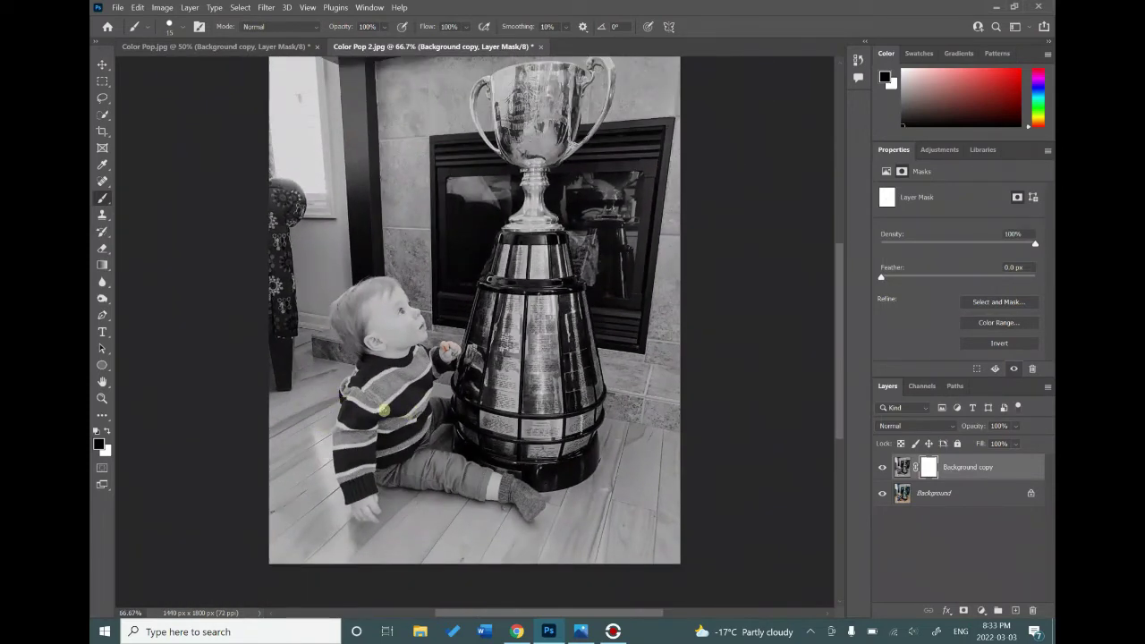
{"action": "mouse_move", "coordinate": [385, 410]}
{"action": "left_mouse_down"}
{"action": "mouse_move", "coordinate": [389, 373]}
{"action": "mouse_move", "coordinate": [345, 435]}
{"action": "mouse_move", "coordinate": [352, 387]}
{"action": "mouse_move", "coordinate": [299, 407]}
{"action": "mouse_move", "coordinate": [276, 381]}
{"action": "mouse_move", "coordinate": [394, 390]}
{"action": "left_mouse_up"}
{"action": "key", "text": "ctrl+plus"}
{"action": "right_click", "coordinate": [361, 286]}
{"action": "mouse_move", "coordinate": [360, 218]}
{"action": "left_mouse_down"}
{"action": "mouse_move", "coordinate": [378, 179]}
{"action": "mouse_move", "coordinate": [341, 132]}
{"action": "mouse_move", "coordinate": [314, 205]}
{"action": "left_mouse_up"}
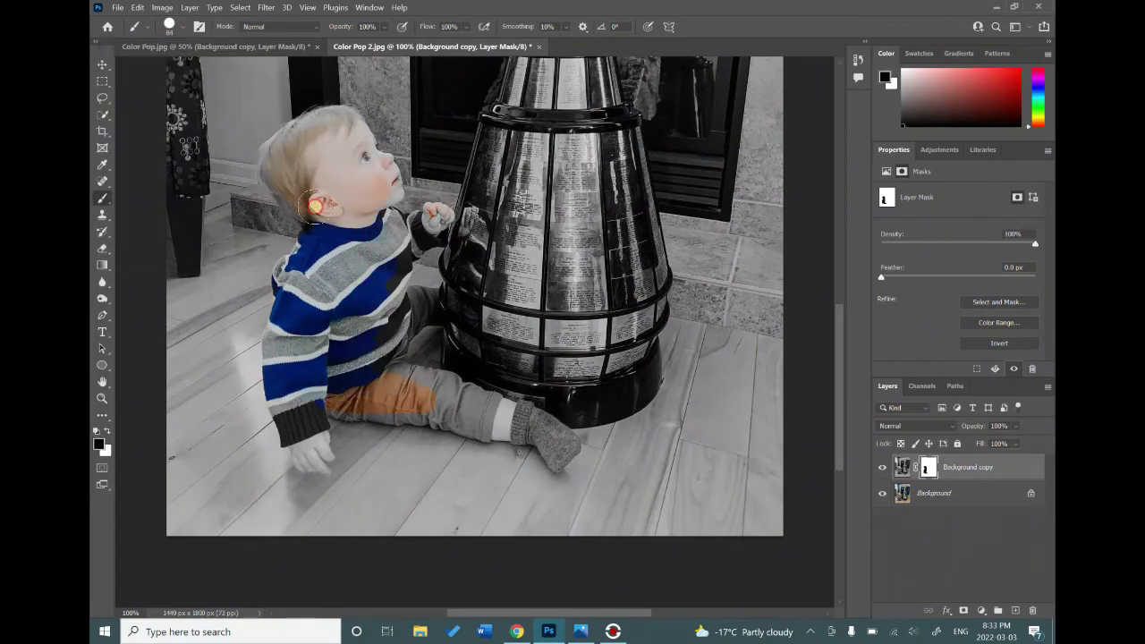
Step: Paint over the rest of the sweater, the trousers, the ankle and the sock with a smaller brush to reveal their colors
{"action": "key", "text": "ctrl+plus"}
{"action": "right_click", "coordinate": [322, 158]}
{"action": "key", "text": "Return"}
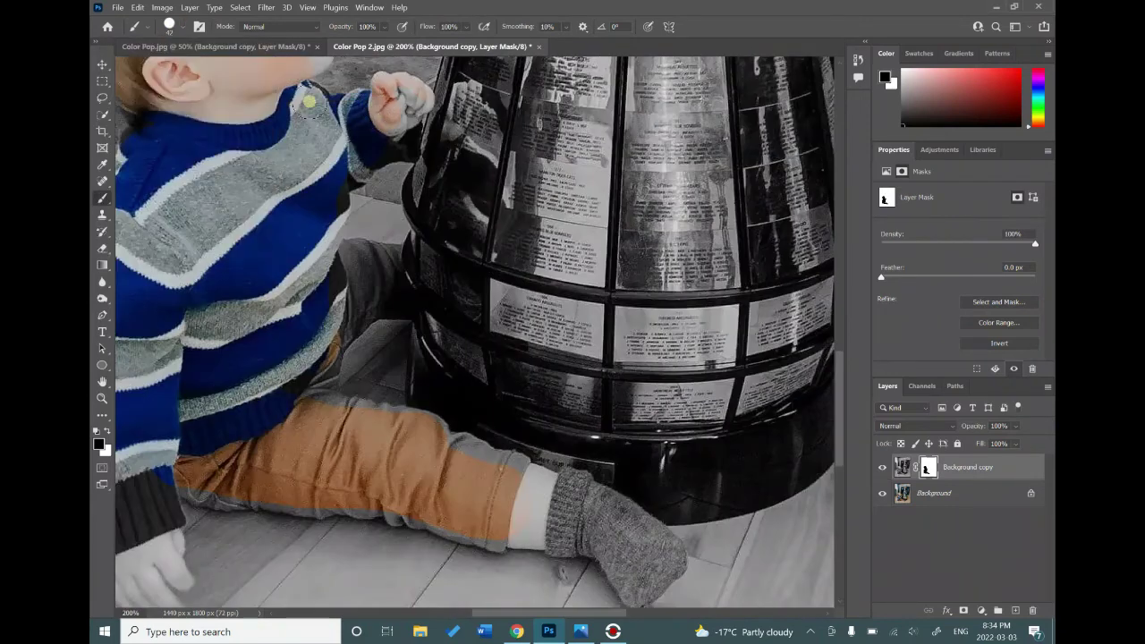
{"action": "mouse_move", "coordinate": [308, 102]}
{"action": "left_mouse_down"}
{"action": "mouse_move", "coordinate": [414, 103]}
{"action": "mouse_move", "coordinate": [330, 190]}
{"action": "mouse_move", "coordinate": [324, 257]}
{"action": "mouse_move", "coordinate": [365, 258]}
{"action": "mouse_move", "coordinate": [381, 290]}
{"action": "mouse_move", "coordinate": [324, 341]}
{"action": "mouse_move", "coordinate": [318, 375]}
{"action": "left_mouse_up"}
{"action": "scroll", "coordinate": [575, 488], "scroll_direction": "down", "scroll_amount": 2}
{"action": "left_click_drag", "start_coordinate": [575, 488], "coordinate": [525, 435]}
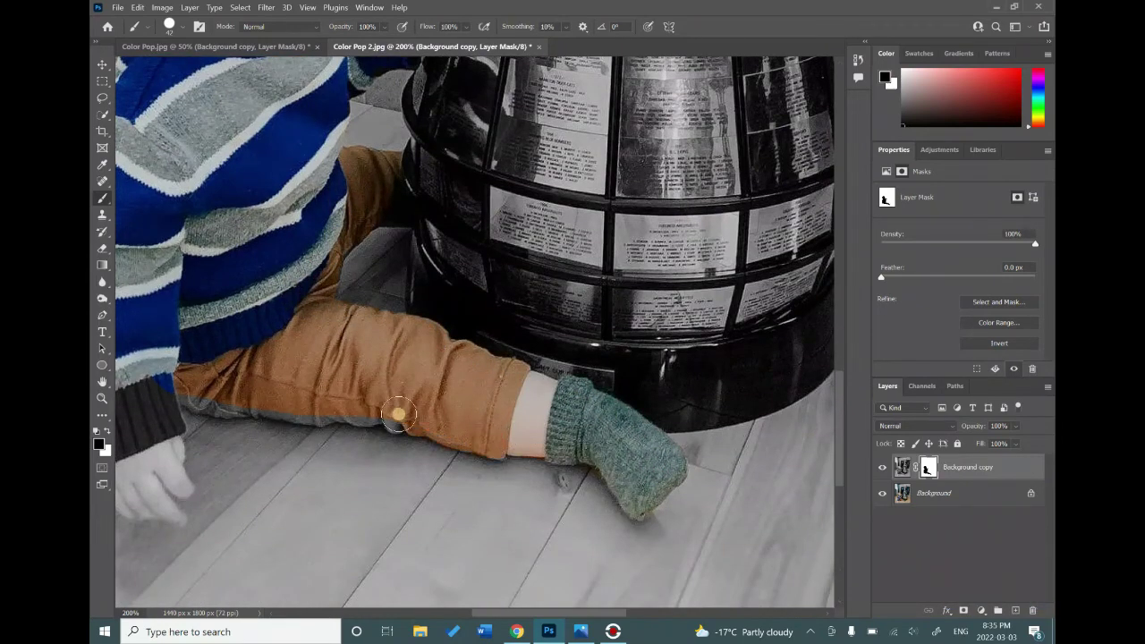
{"action": "left_click_drag", "start_coordinate": [134, 443], "coordinate": [450, 388]}
Step: Reduce the brush size further and reveal the color of the child's hand resting on the floor
{"action": "left_click", "coordinate": [169, 26]}
{"action": "left_click_drag", "start_coordinate": [192, 61], "coordinate": [177, 61]}
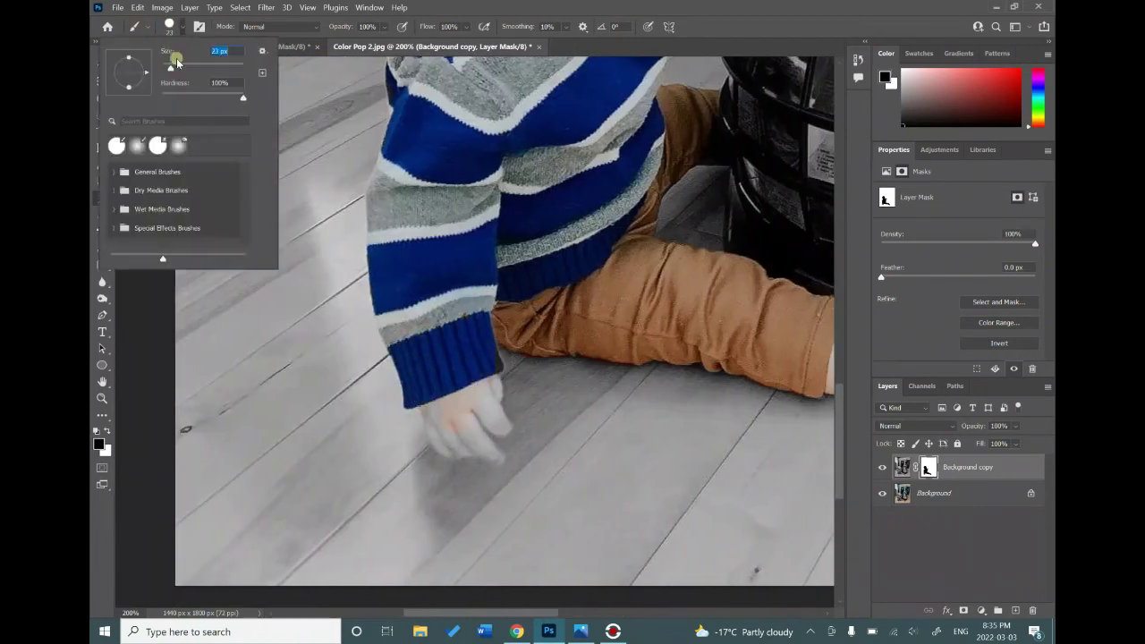
{"action": "key", "text": "Return"}
{"action": "key", "text": "ctrl+0"}
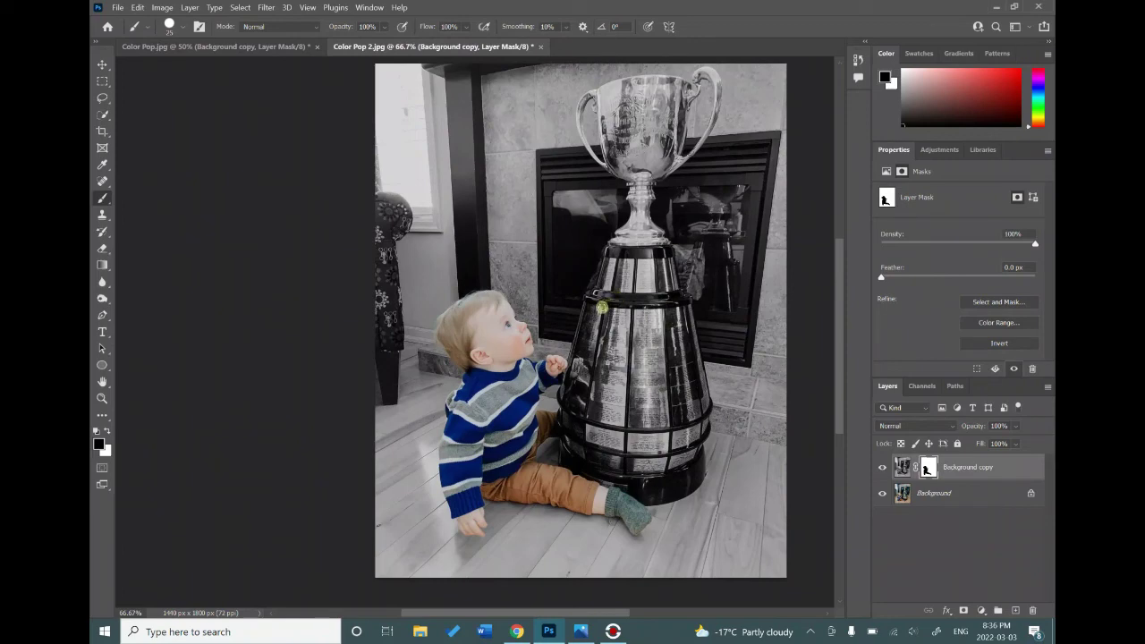
Step: Start saving the finished color pop image with Save As
{"action": "left_click", "coordinate": [117, 7]}
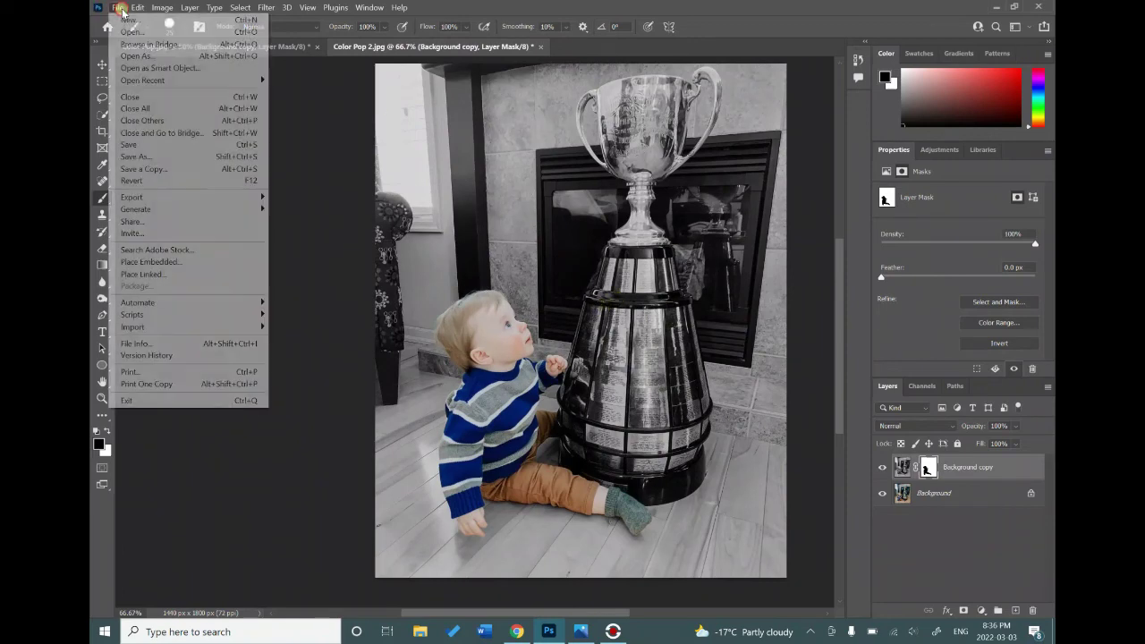
{"action": "left_click", "coordinate": [167, 158]}
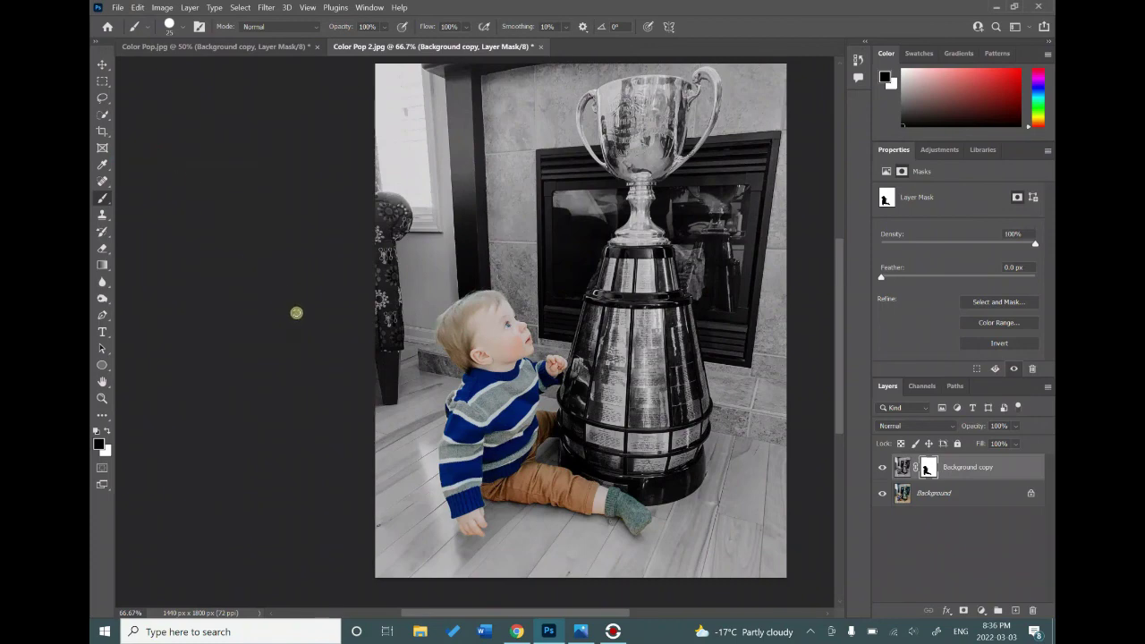